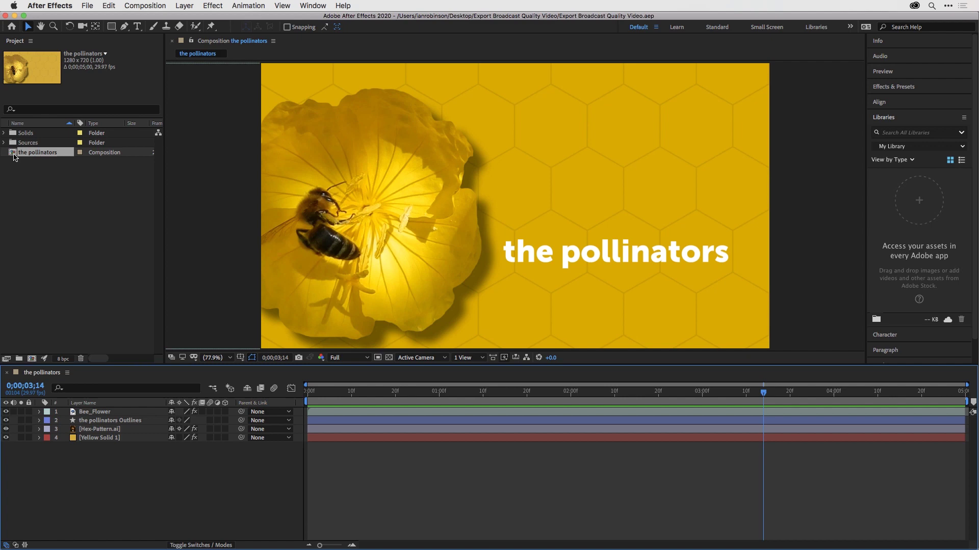
Open the pollinators composition and preview its animation from within the first second.
double_click(13, 154)
drag(765, 395, 422, 394)
key(space)
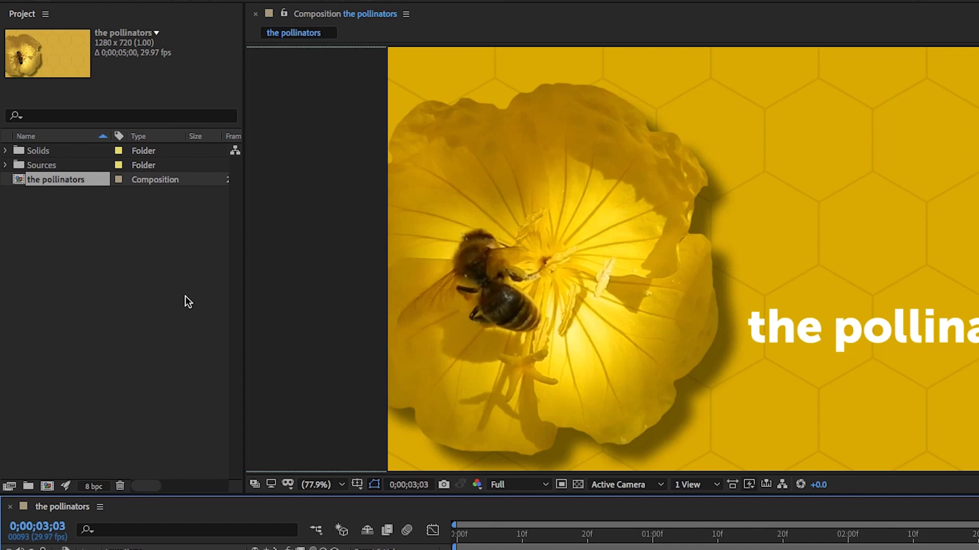
Check the project's color depth options and confirm 8 bits per channel.
click(94, 492)
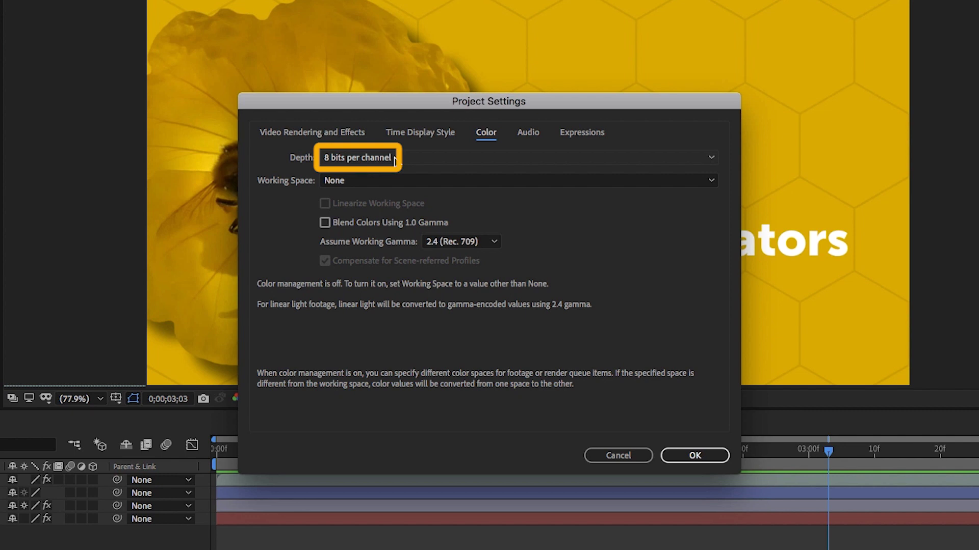
click(394, 159)
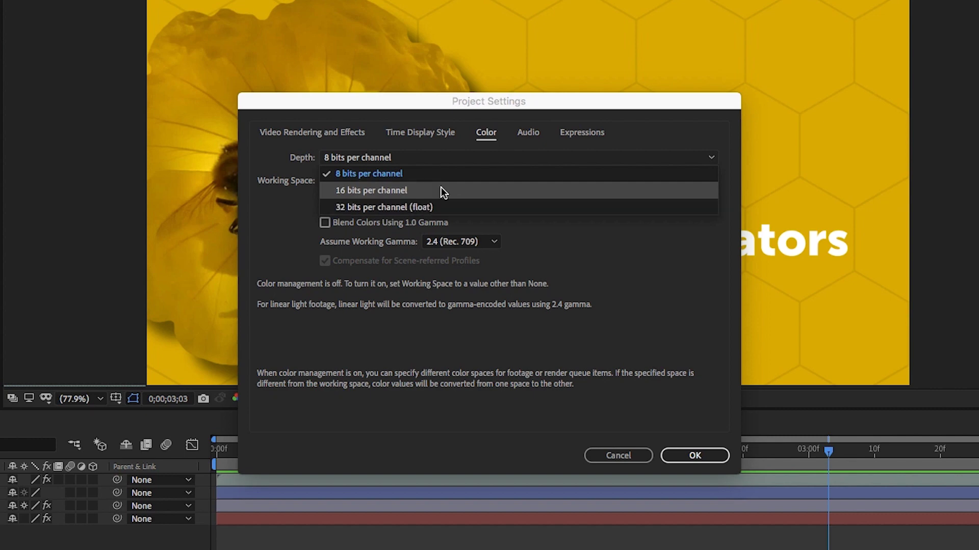
click(377, 142)
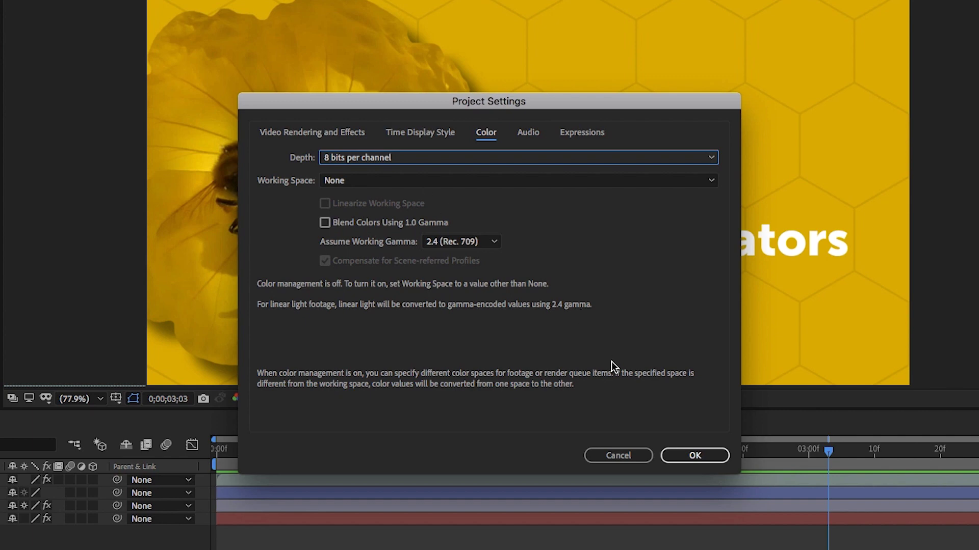
click(684, 455)
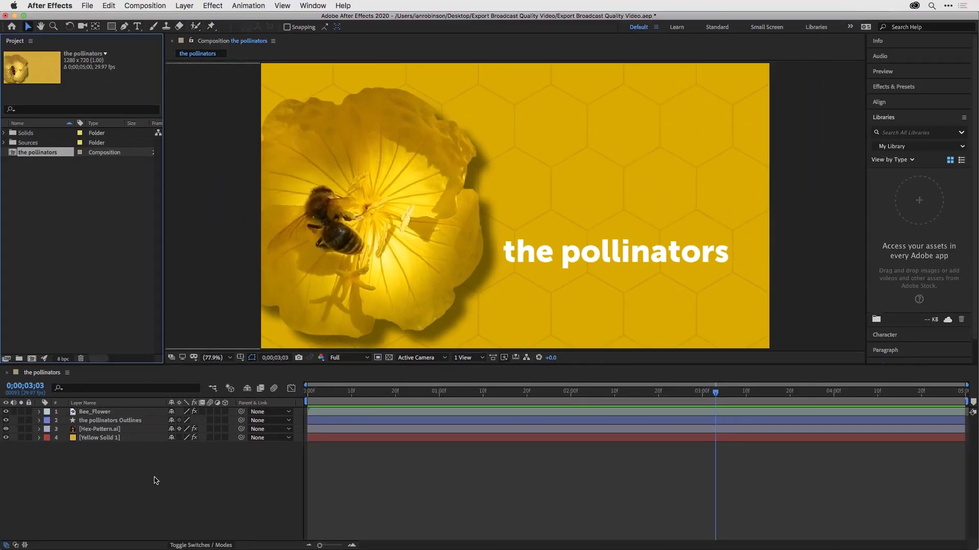
Add the pollinators composition to the Render Queue and collapse the Current Render details.
click(143, 4)
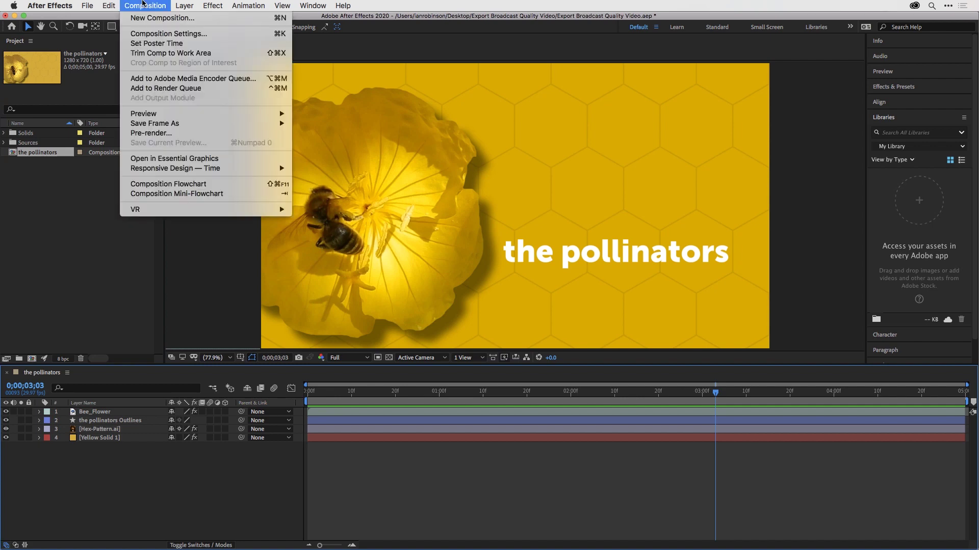
click(158, 89)
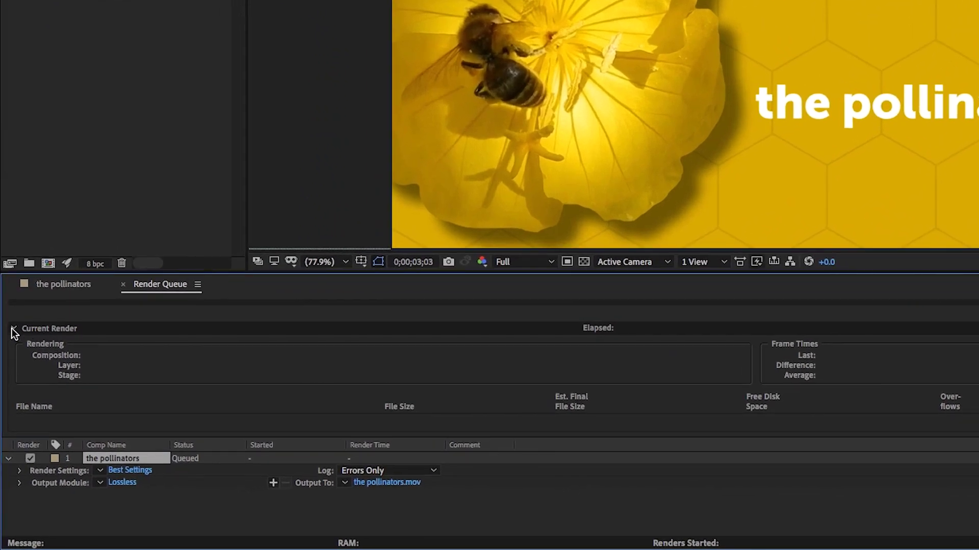
click(13, 328)
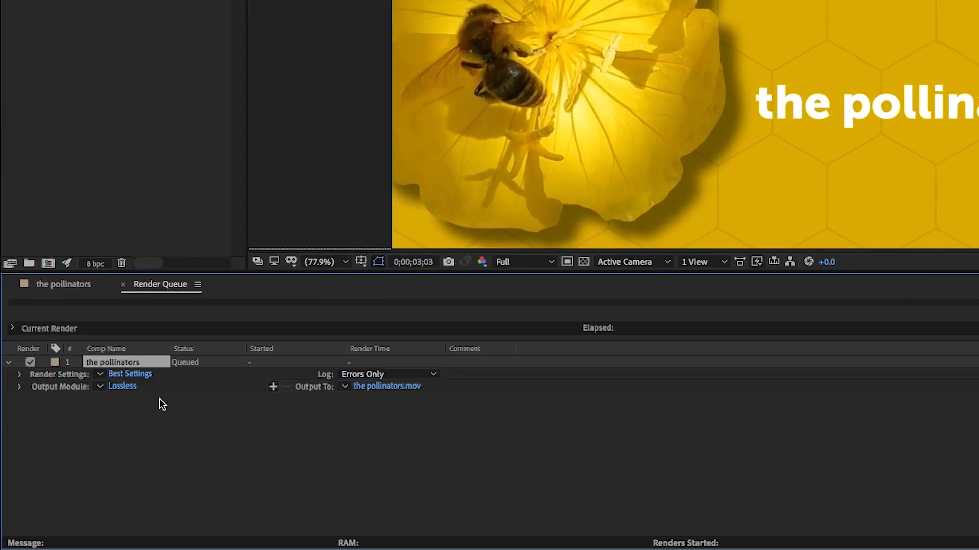
Review the time span options in the composition's render settings and confirm Best quality with Work Area Only.
click(144, 377)
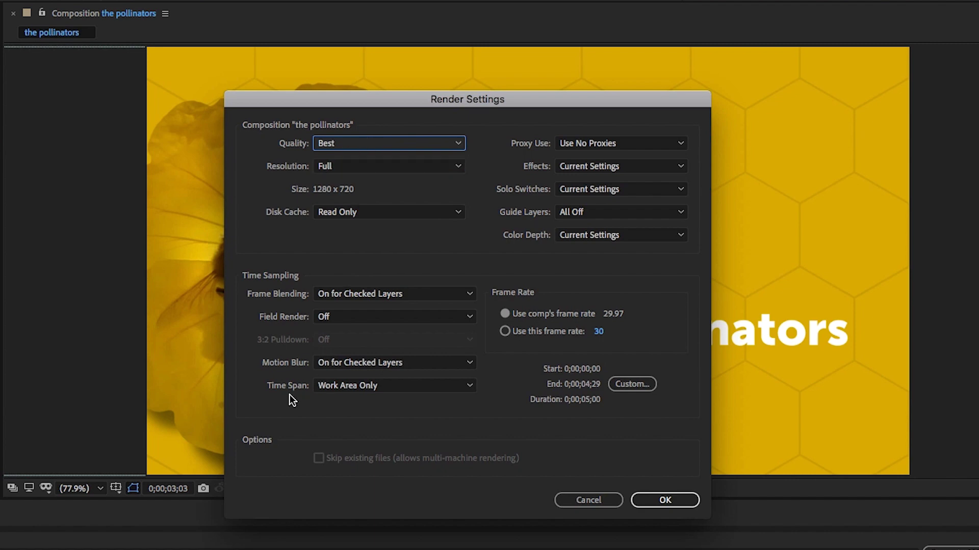
click(399, 383)
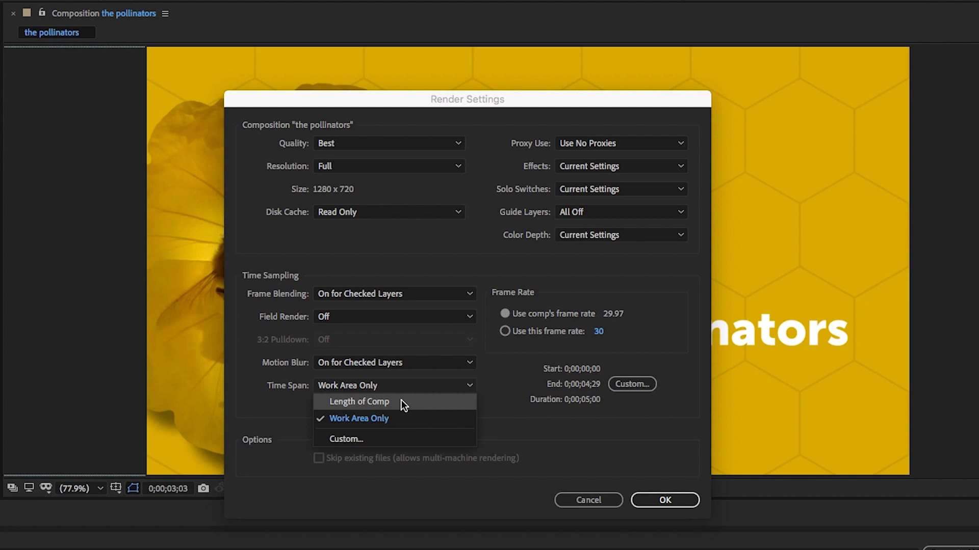
click(536, 439)
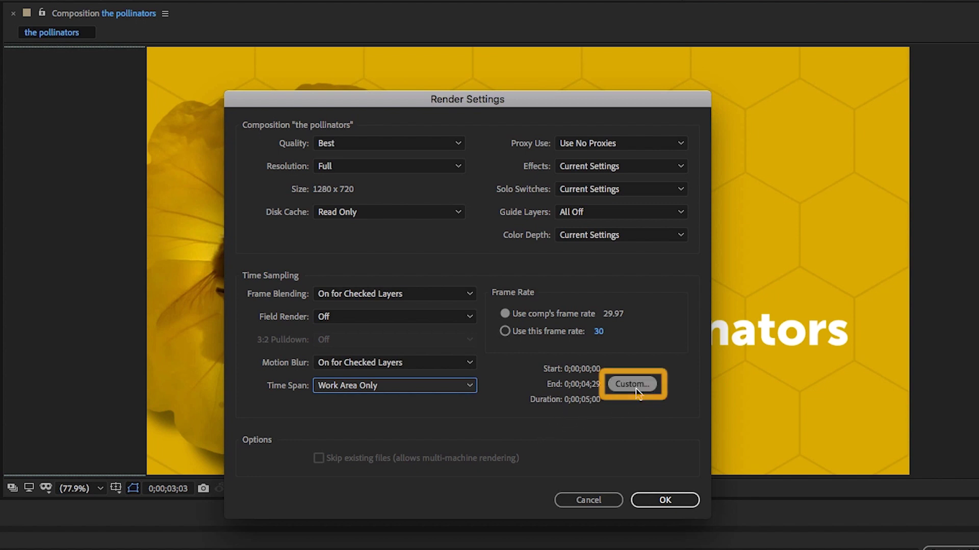
click(662, 500)
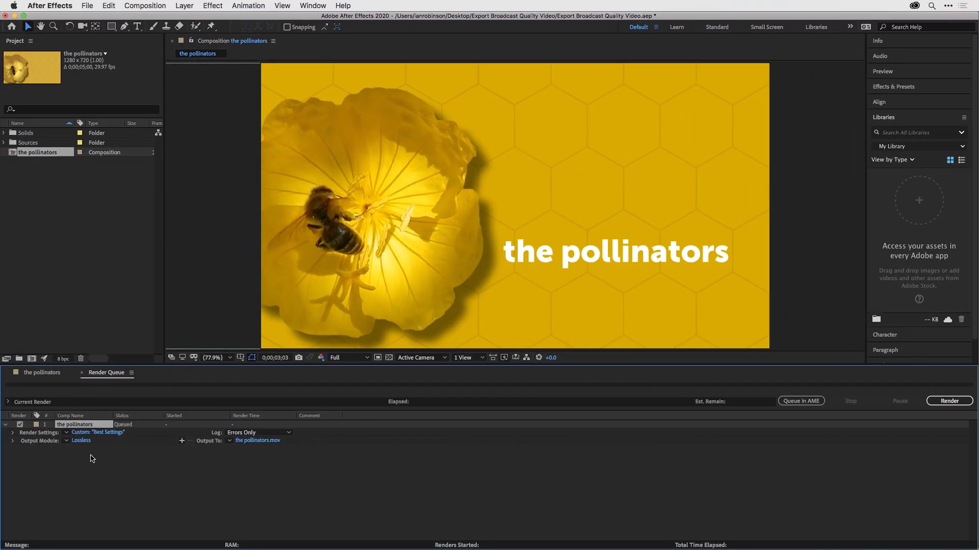
Configure the output module as QuickTime with the Apple ProRes 422 video codec.
click(81, 442)
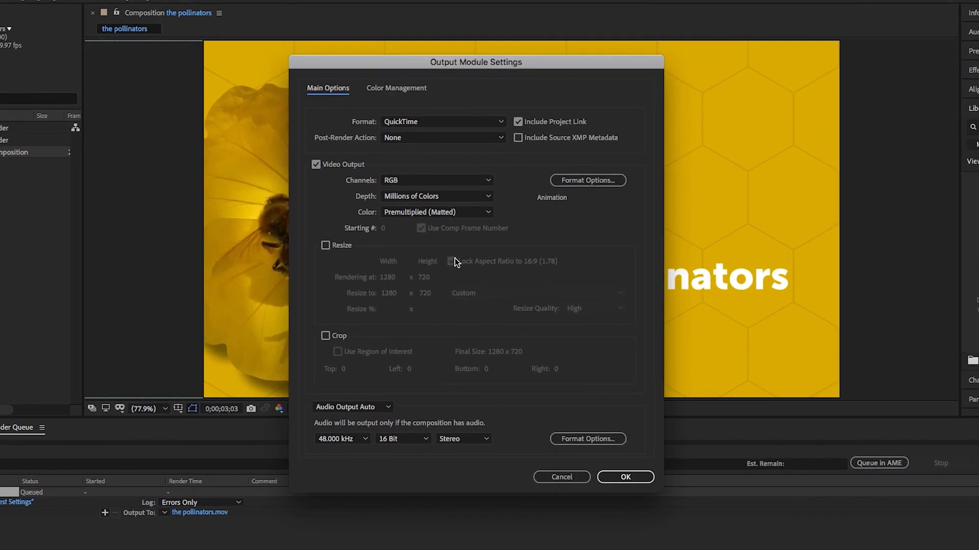
click(423, 123)
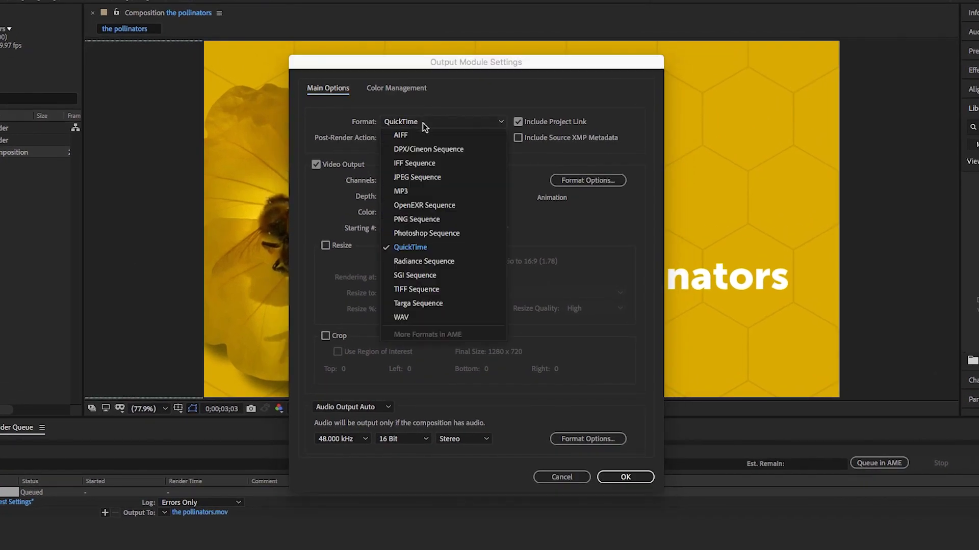
click(436, 247)
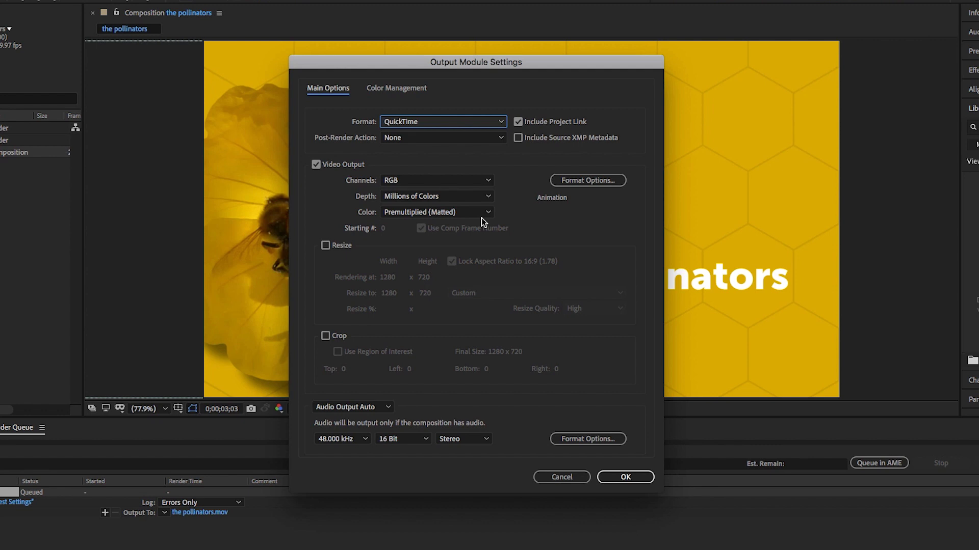
click(610, 182)
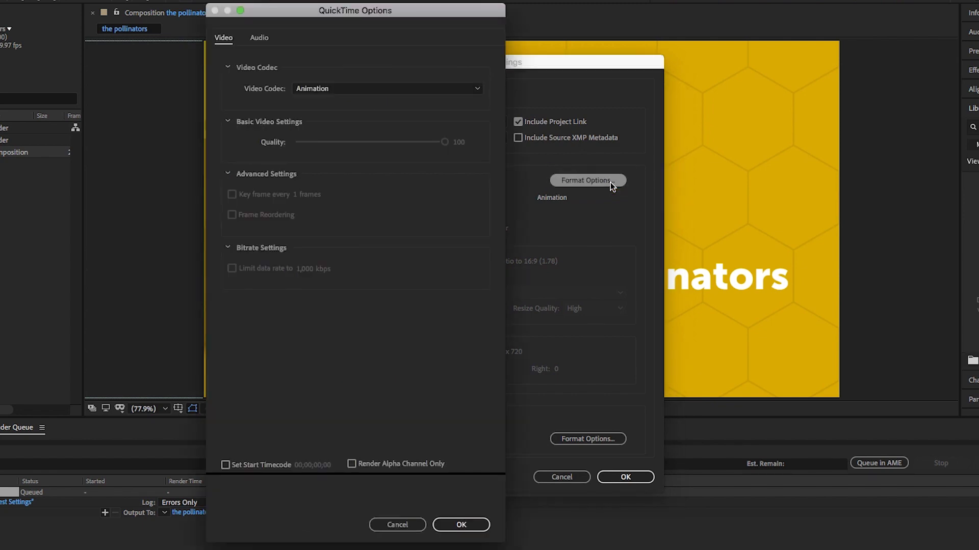
click(366, 89)
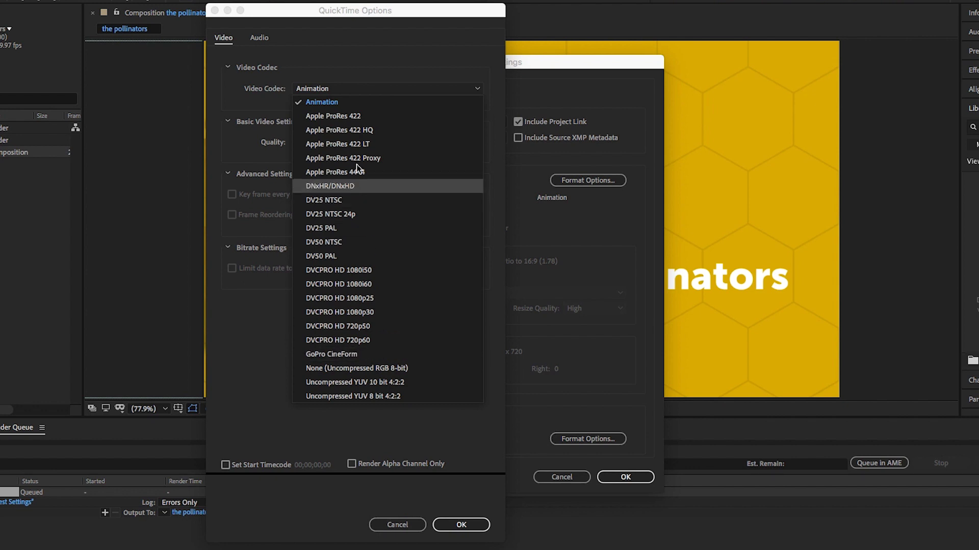
click(356, 118)
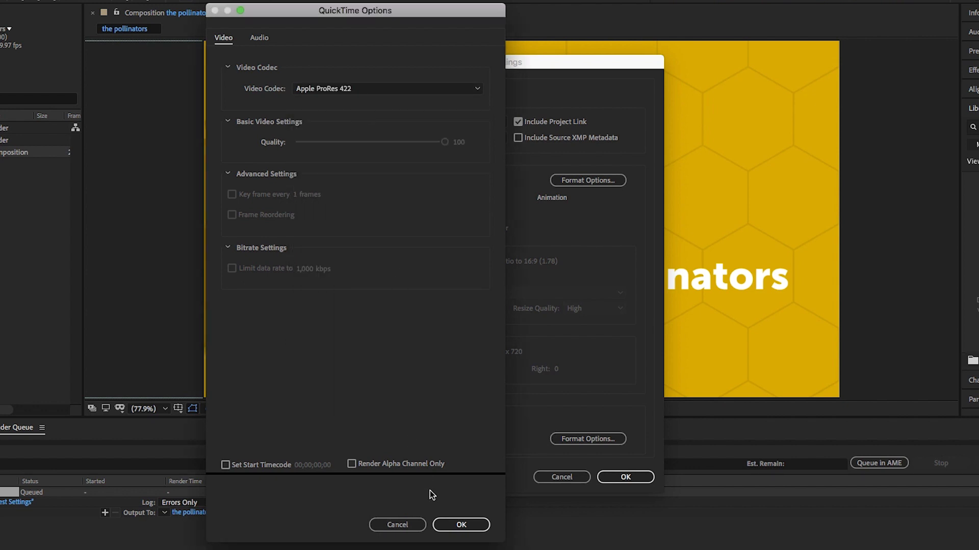
click(453, 525)
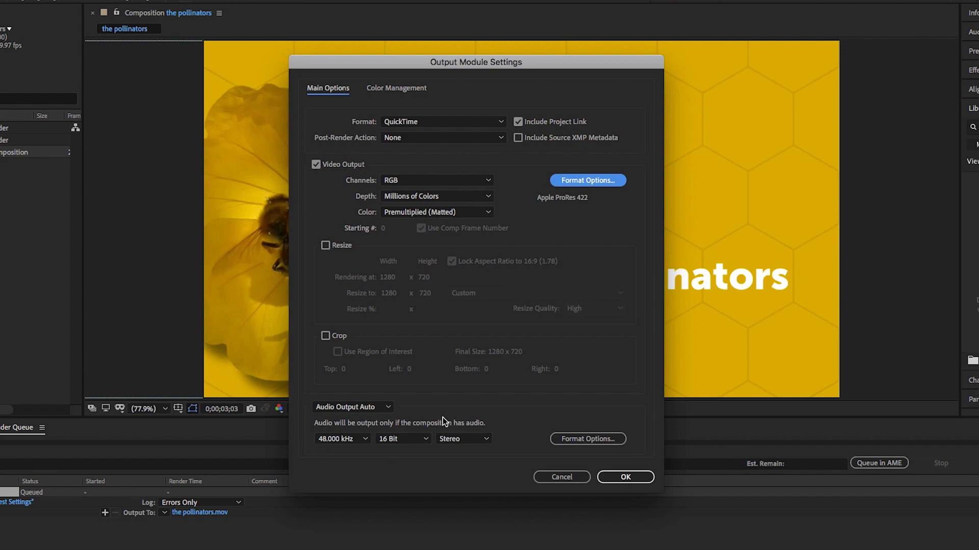
click(625, 477)
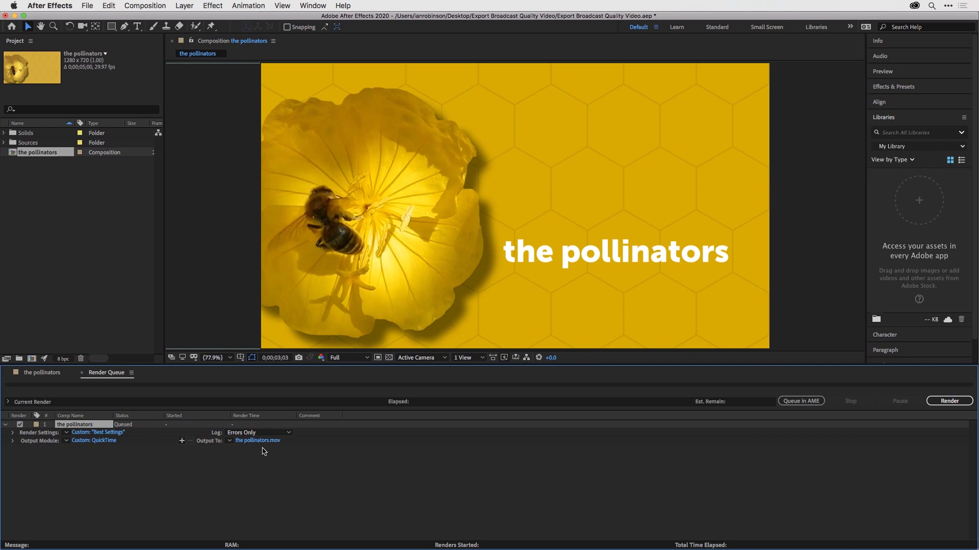
Set the output file to the pollinators_ProRes.mov in the Renders folder of Export Broadcast Quality Video.
click(259, 441)
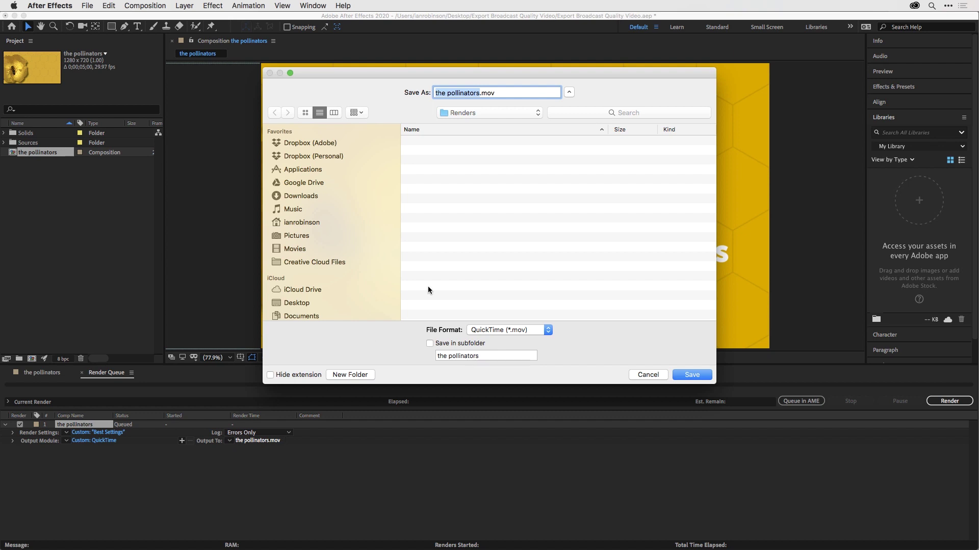
key(super+Right)
text(_ProRes)
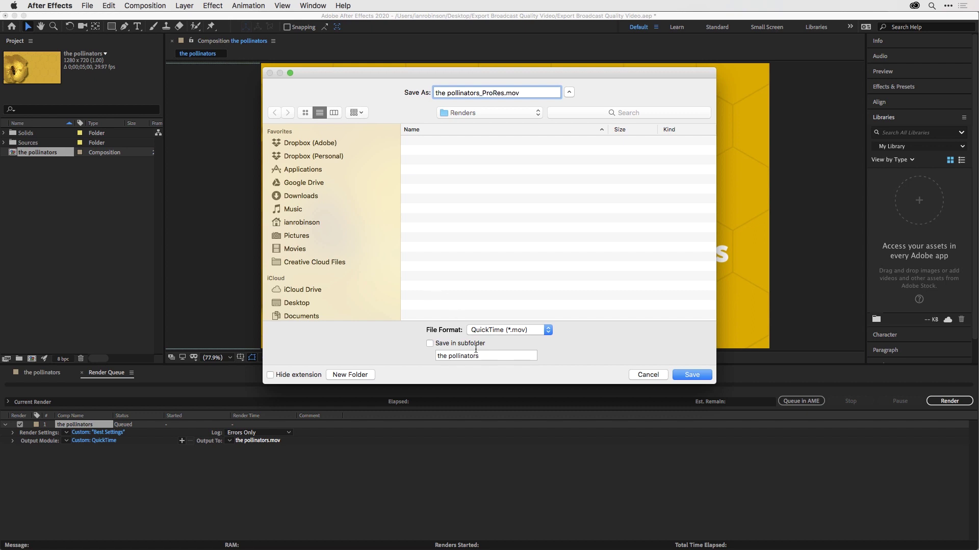
click(481, 113)
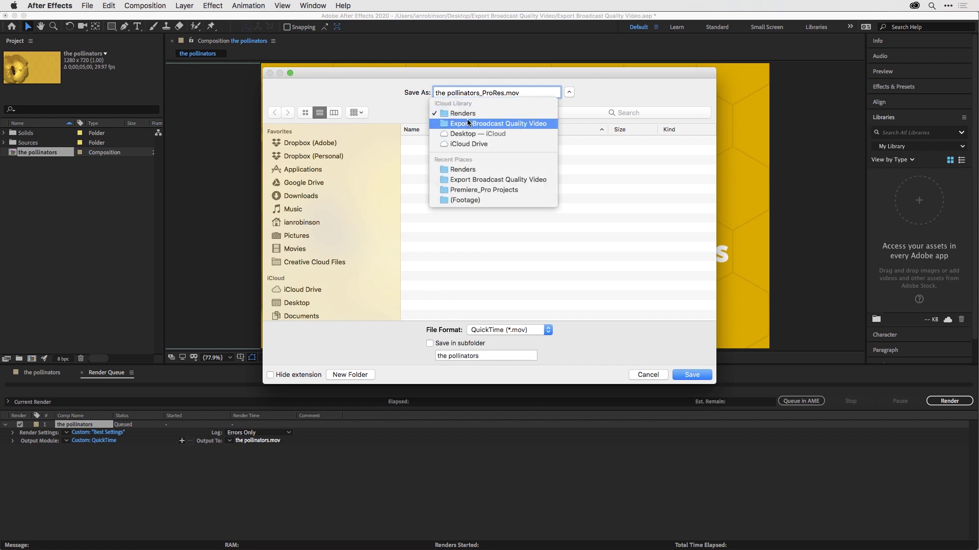
click(539, 124)
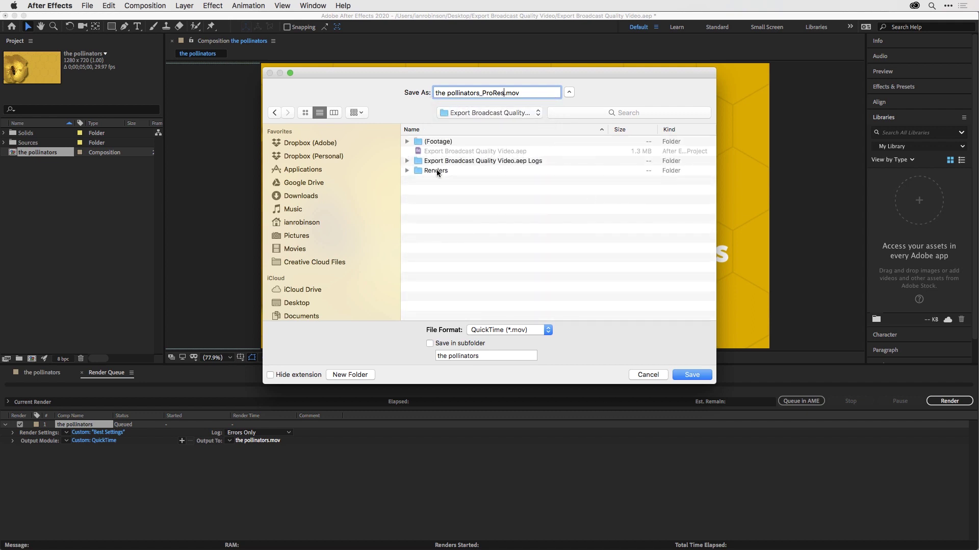
double_click(436, 170)
click(689, 378)
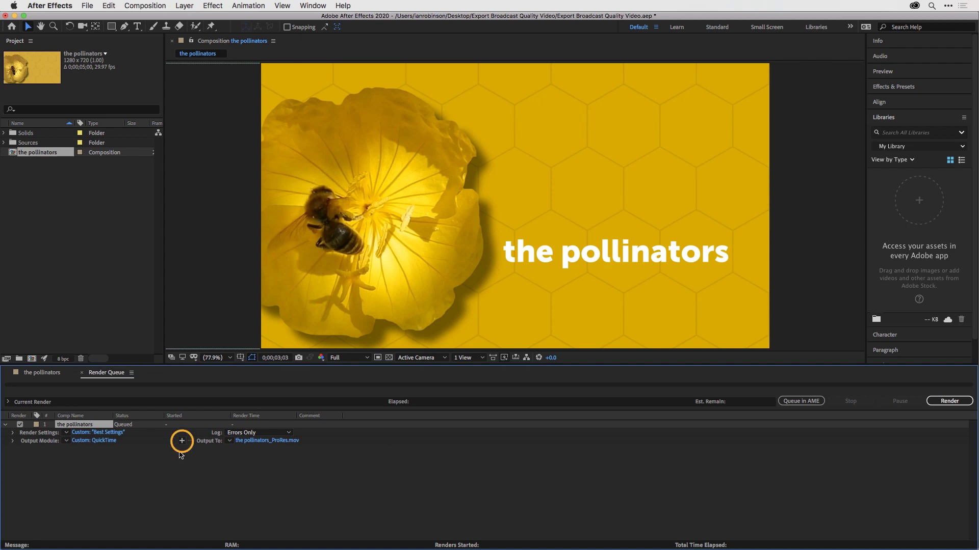
Add a second output module to the queued composition and set its QuickTime video codec to DNxHR/DNxHD.
click(182, 442)
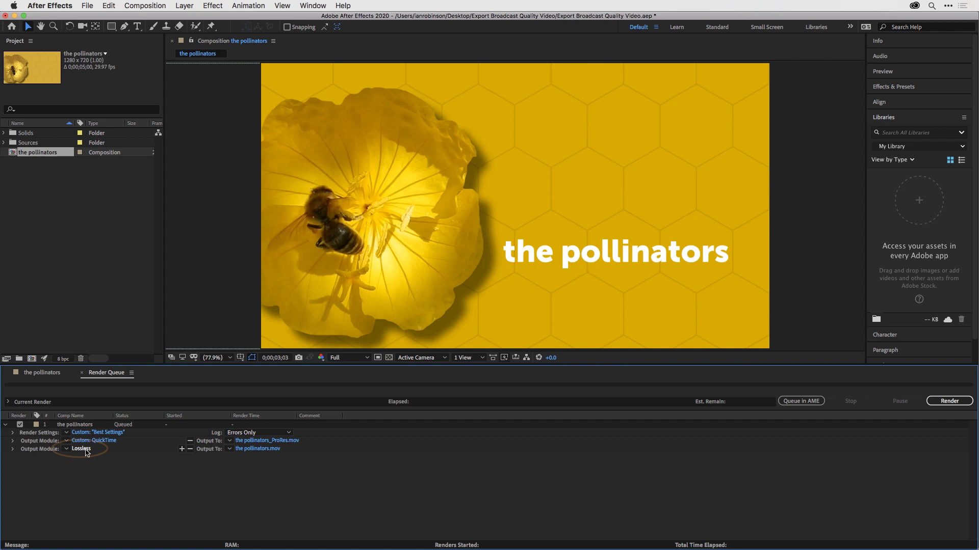
click(82, 449)
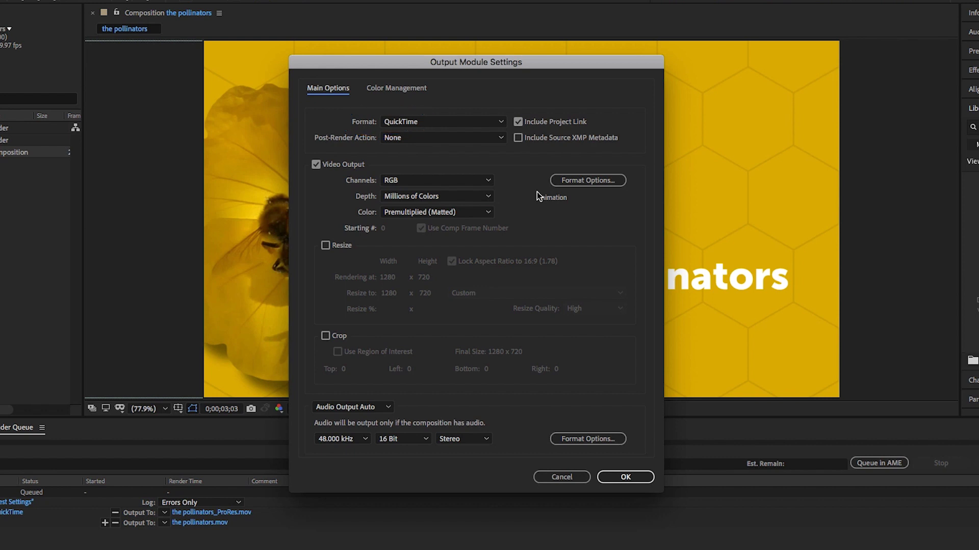
click(577, 180)
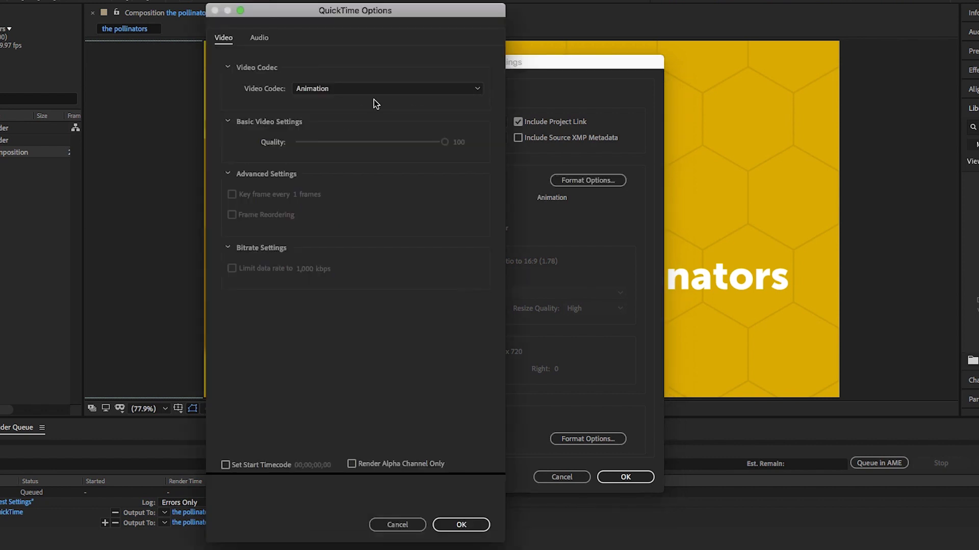
click(354, 89)
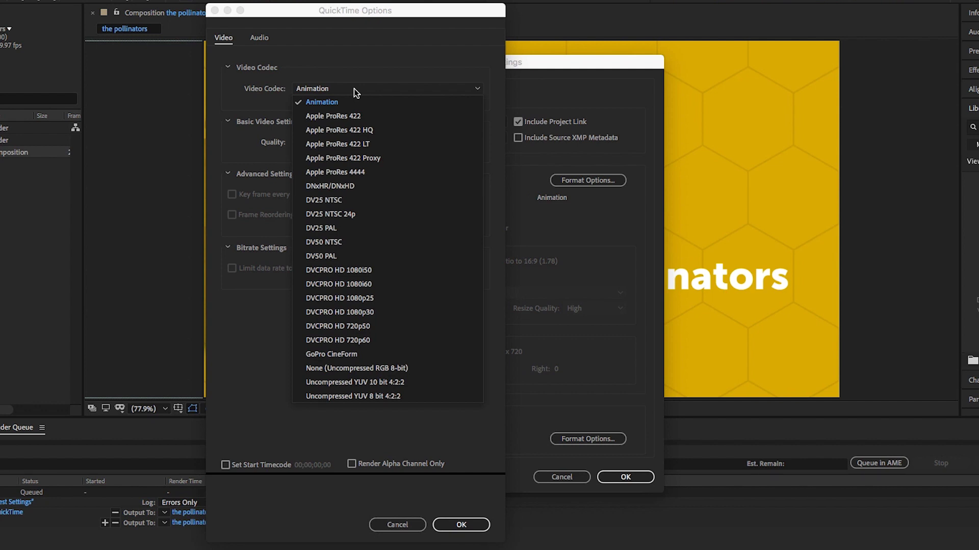
click(345, 186)
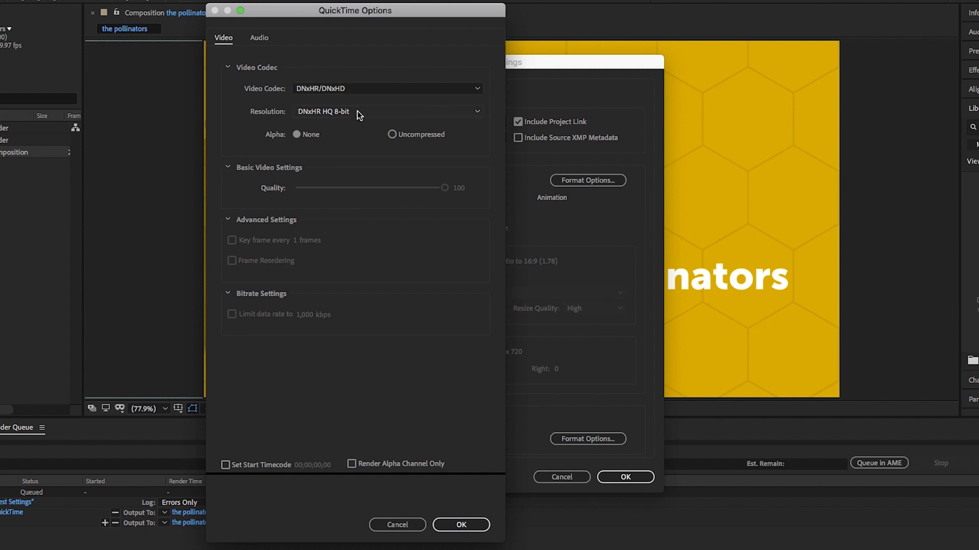
click(461, 525)
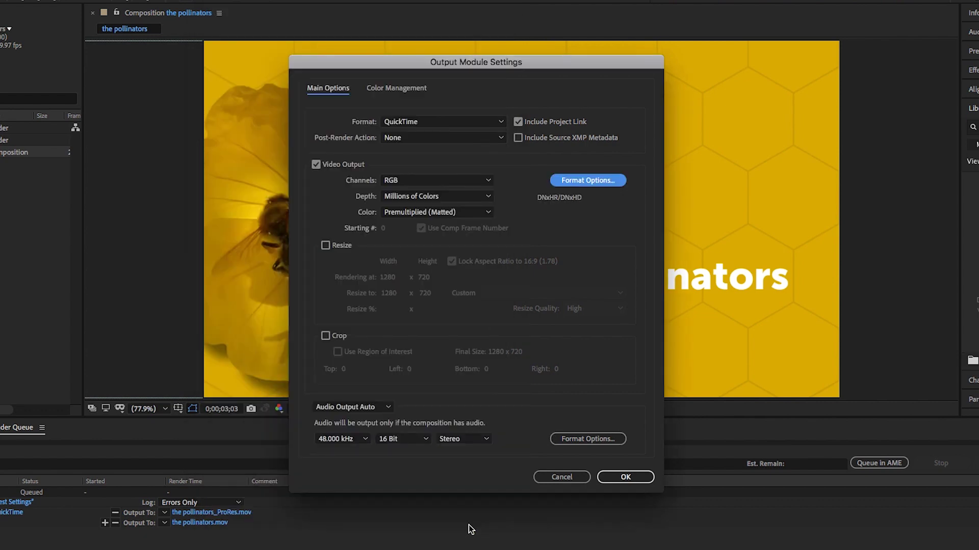
click(625, 477)
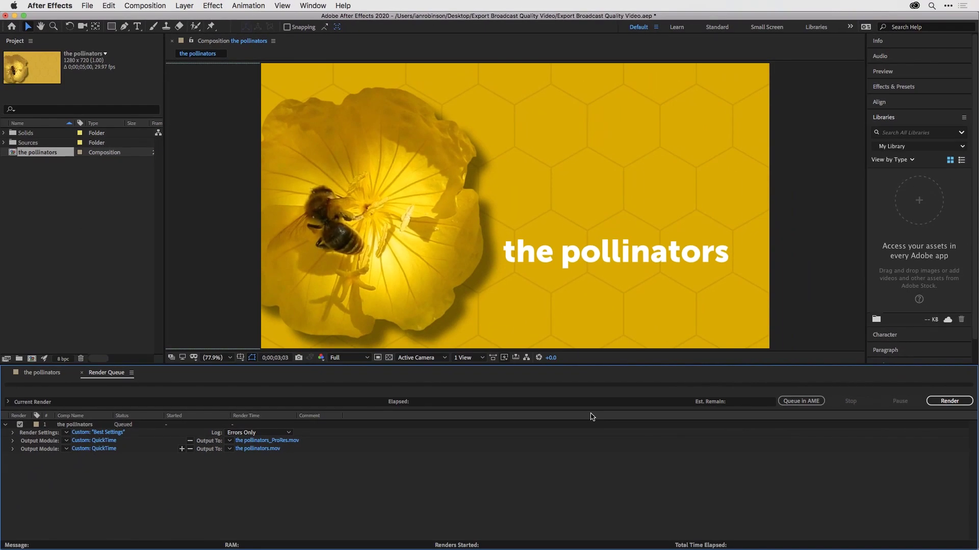
Render the queued composition and check the two exported movies in the Renders folder in Finder.
key(Return)
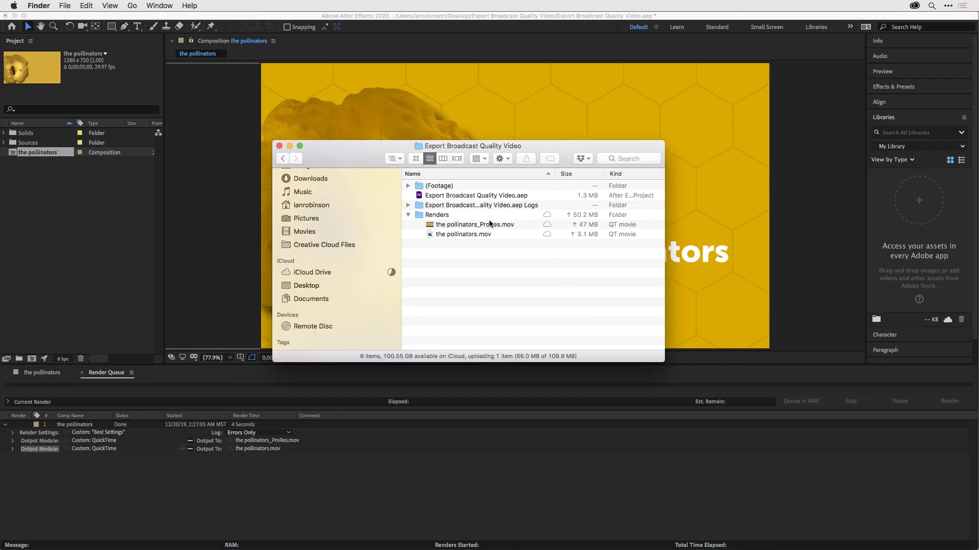
click(478, 226)
click(476, 235)
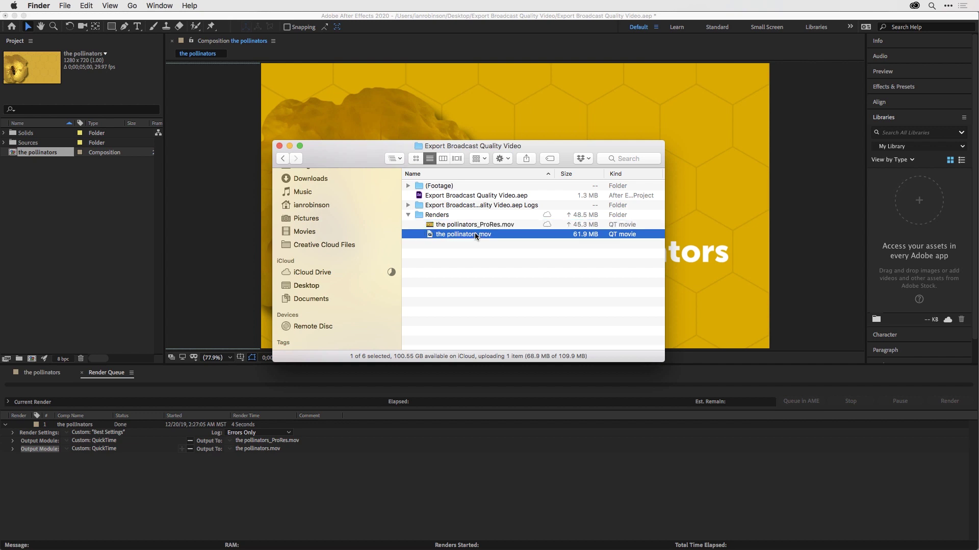